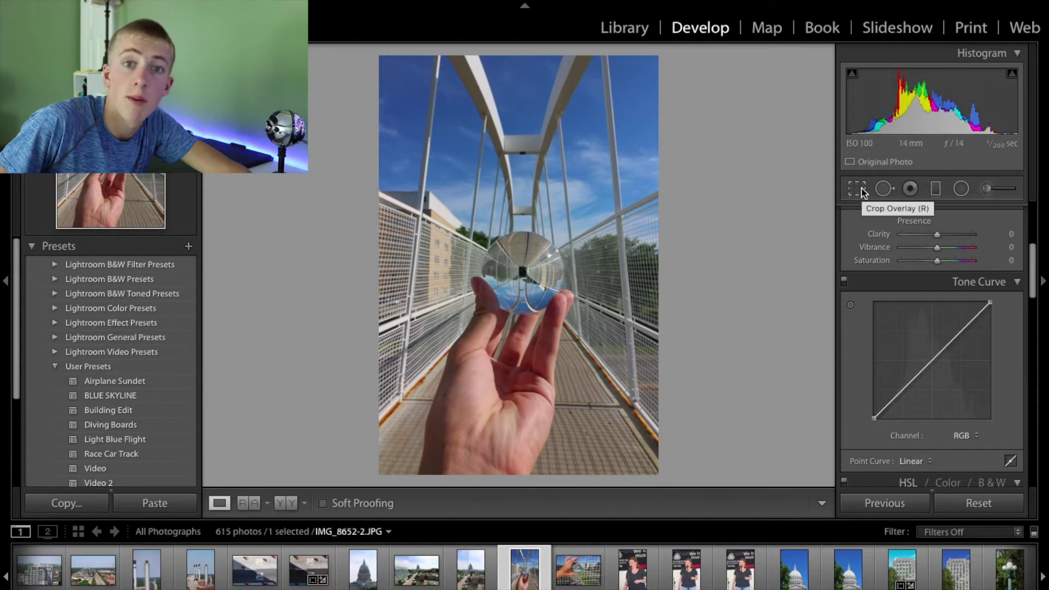
Step: Crop the glass ball photo to the 4 x 5 / 8 x 10 aspect ratio and apply the crop
{"action": "left_click", "coordinate": [858, 189]}
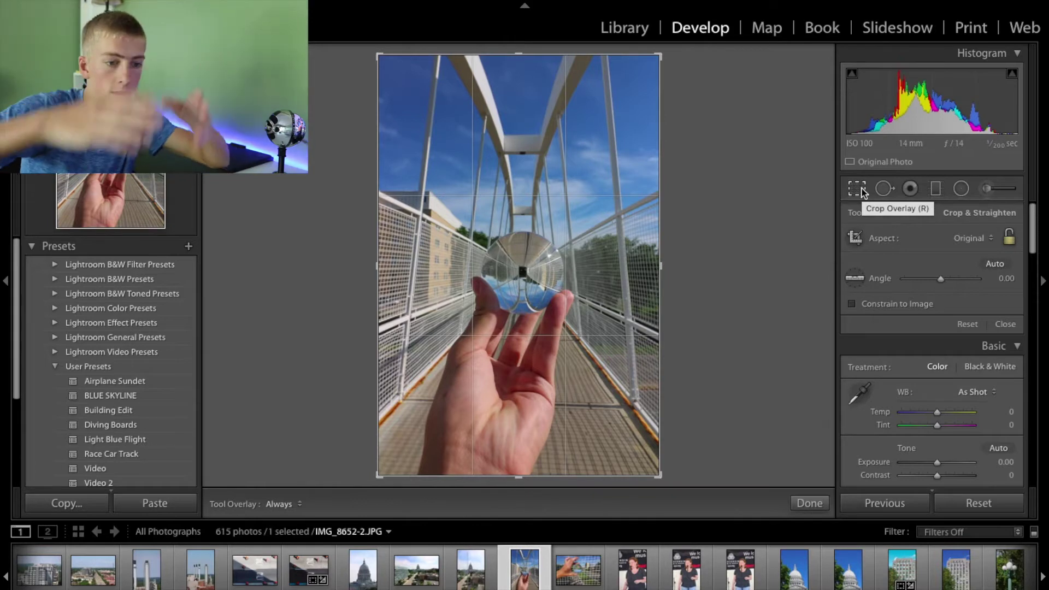
{"action": "left_click", "coordinate": [982, 239]}
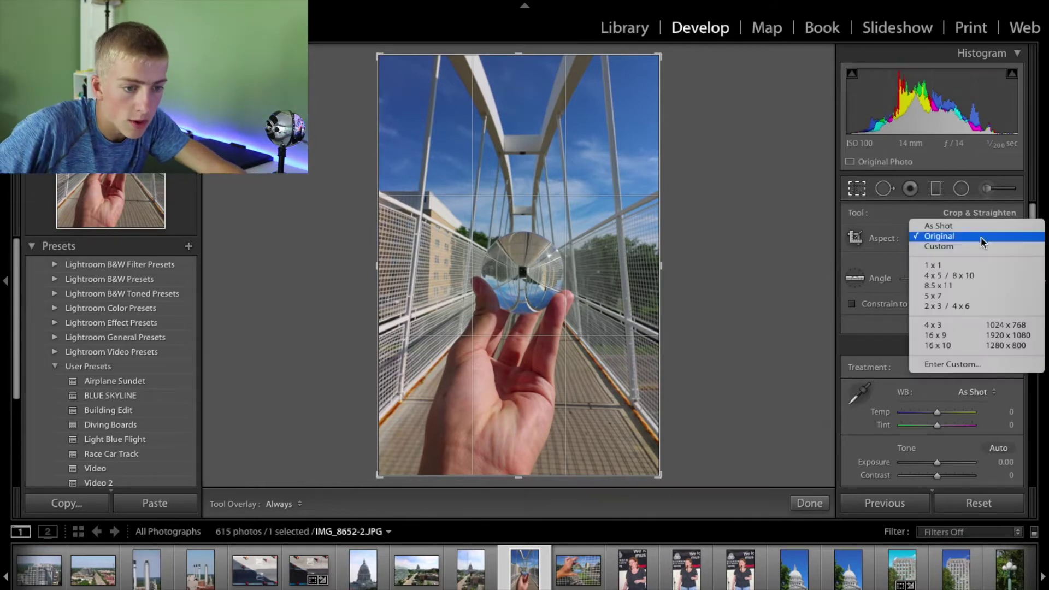
{"action": "left_click", "coordinate": [979, 275]}
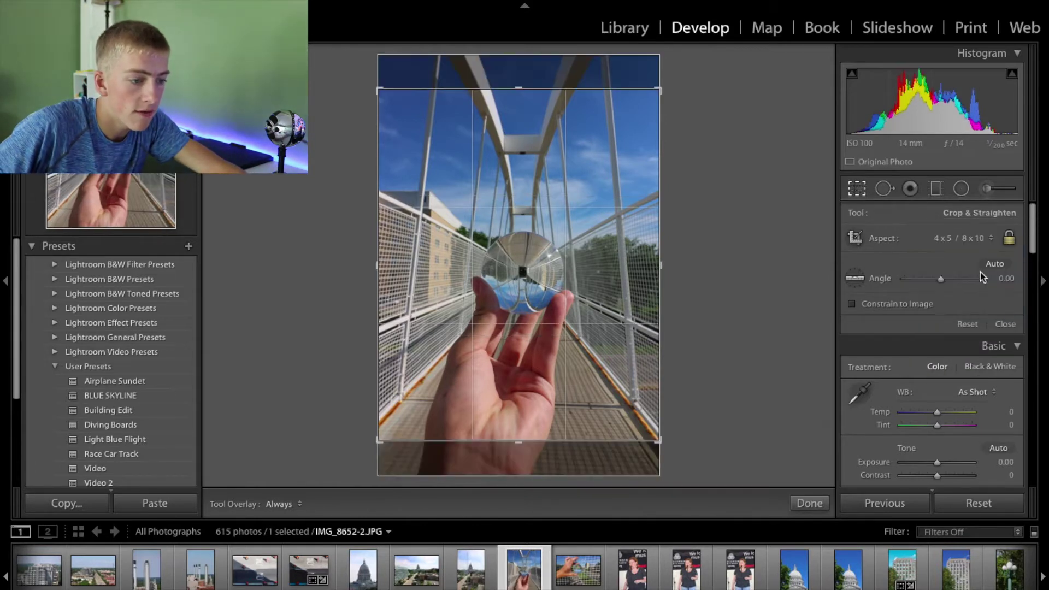
{"action": "left_click", "coordinate": [809, 503]}
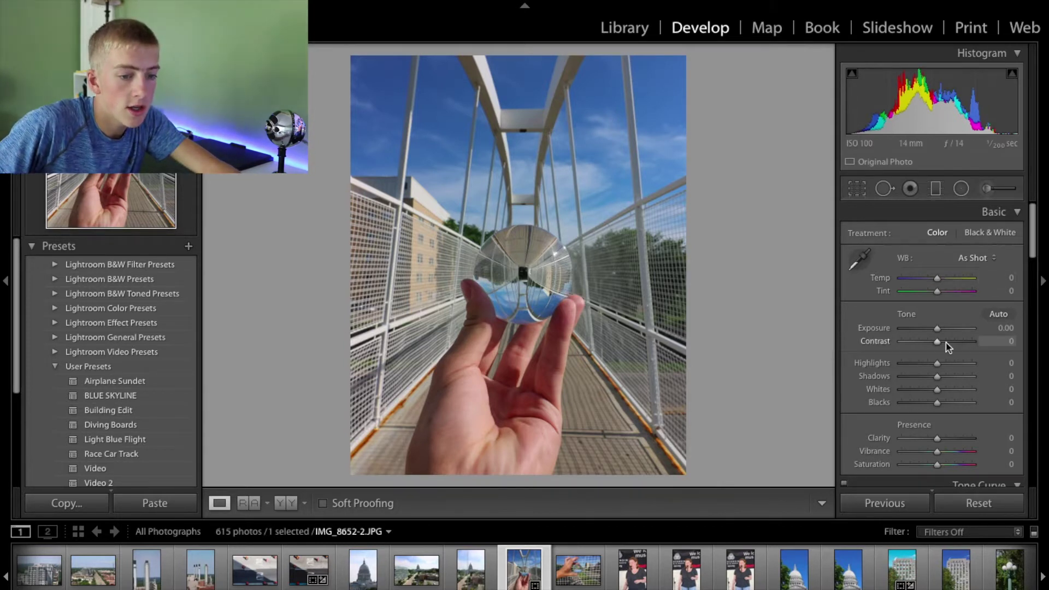
Step: Set the photo's Contrast to +36, Highlights to −43, Shadows to +24, Blacks to +31 and Clarity to +15
{"action": "left_click_drag", "start_coordinate": [938, 344], "coordinate": [950, 343]}
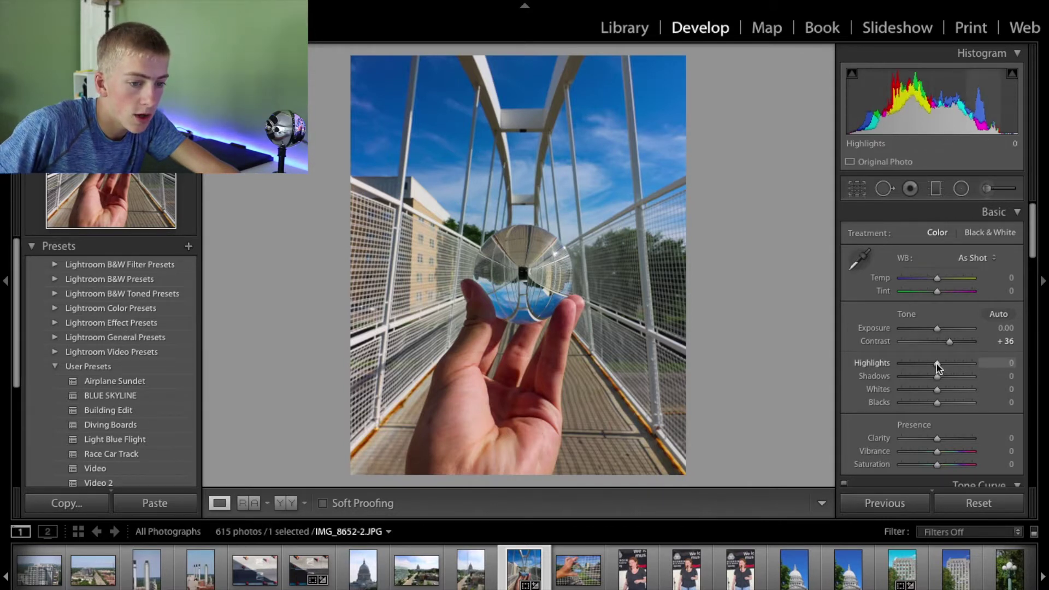
{"action": "left_click_drag", "start_coordinate": [924, 370], "coordinate": [948, 403]}
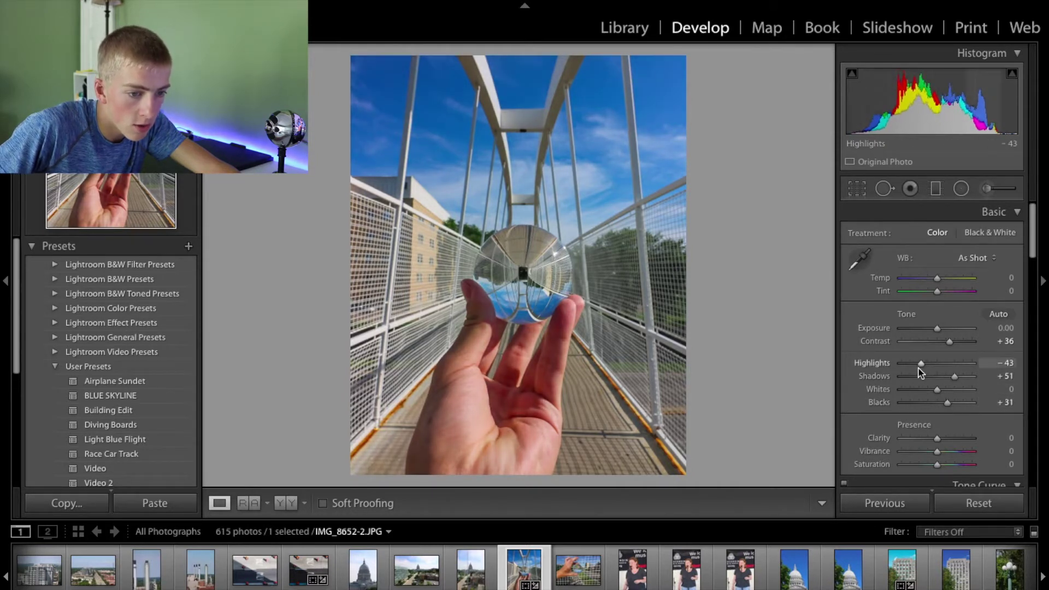
{"action": "left_click_drag", "start_coordinate": [955, 381], "coordinate": [949, 381]}
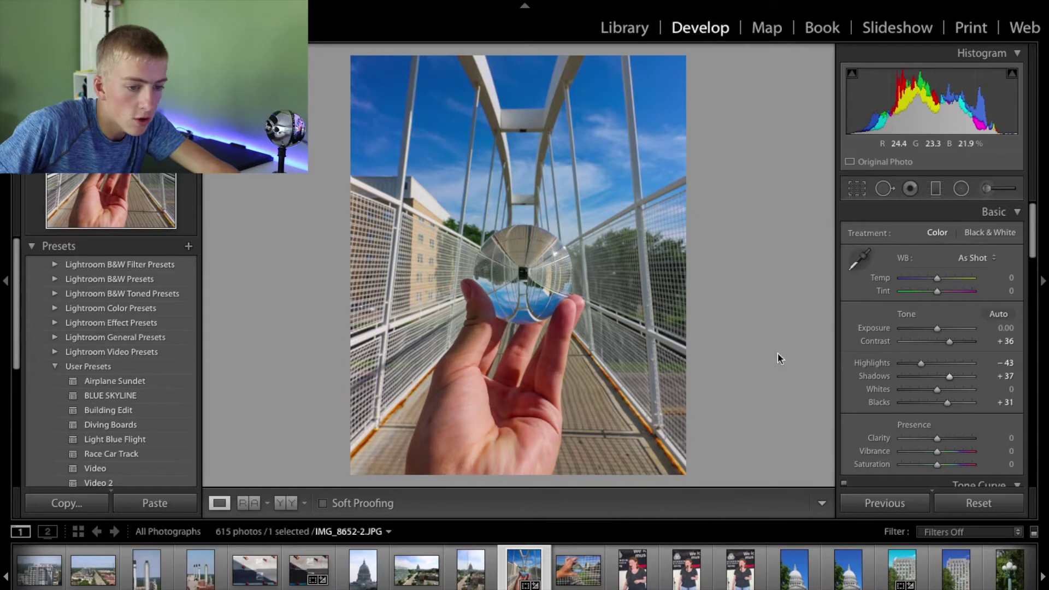
{"action": "left_click_drag", "start_coordinate": [953, 378], "coordinate": [943, 404]}
Step: Raise the photo's Vibrance slightly, to +7
{"action": "scroll", "coordinate": [941, 399], "scroll_direction": "down", "scroll_amount": 1}
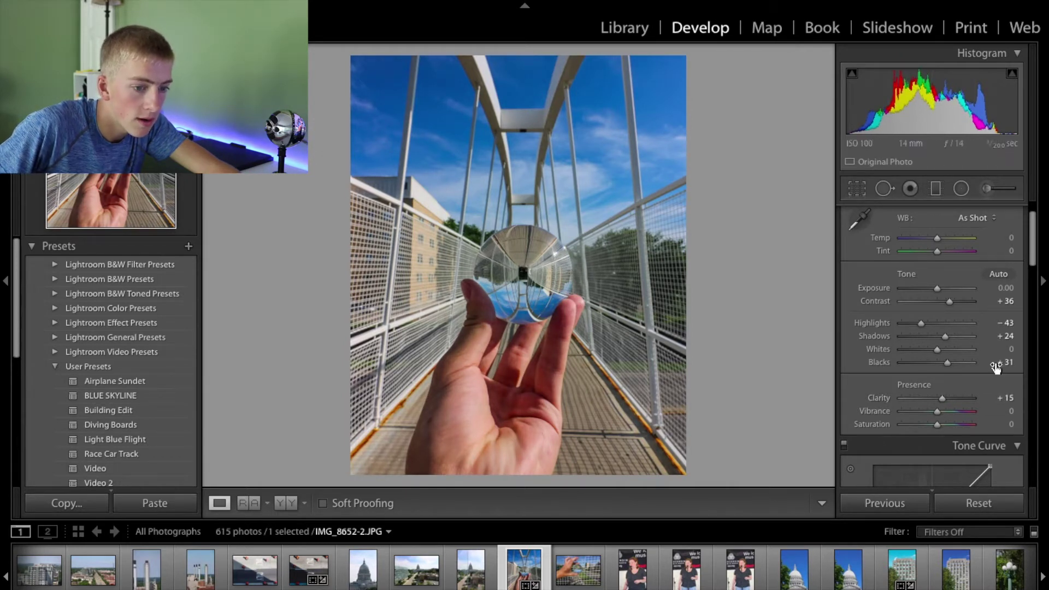
{"action": "scroll", "coordinate": [984, 396], "scroll_direction": "down", "scroll_amount": 1}
{"action": "scroll", "coordinate": [951, 399], "scroll_direction": "down", "scroll_amount": 2}
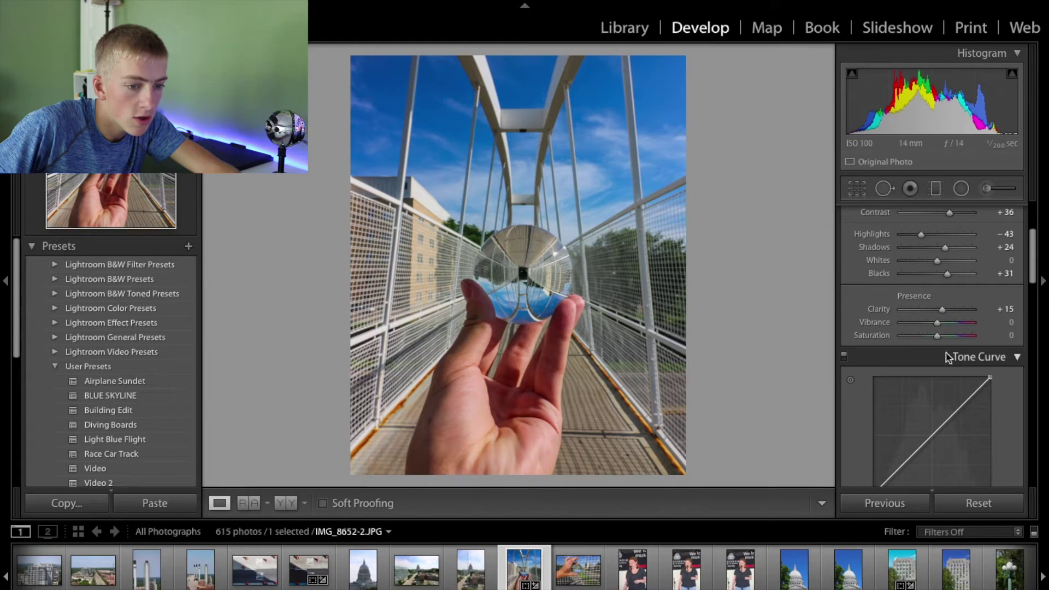
{"action": "left_click_drag", "start_coordinate": [938, 324], "coordinate": [941, 324]}
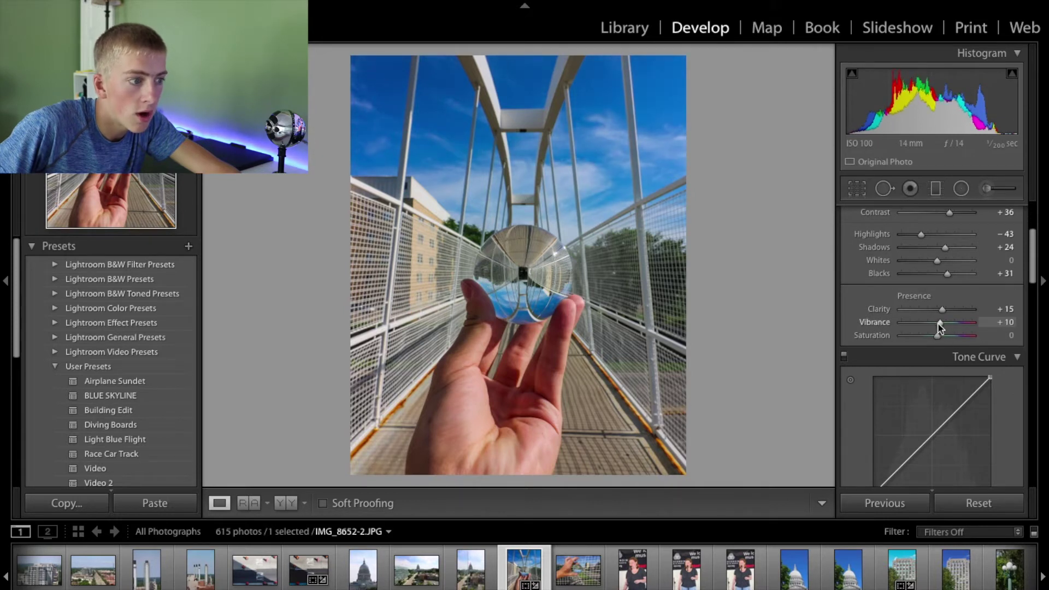
Step: Raise the photo's Shadows to +66
{"action": "scroll", "coordinate": [991, 365], "scroll_direction": "down", "scroll_amount": 1}
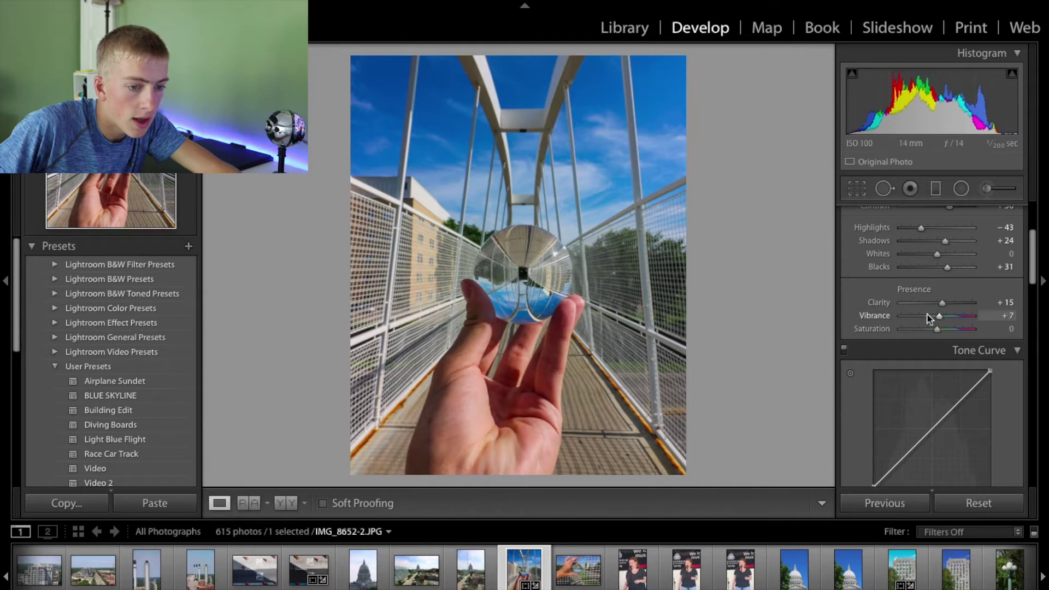
{"action": "left_click_drag", "start_coordinate": [952, 244], "coordinate": [962, 244]}
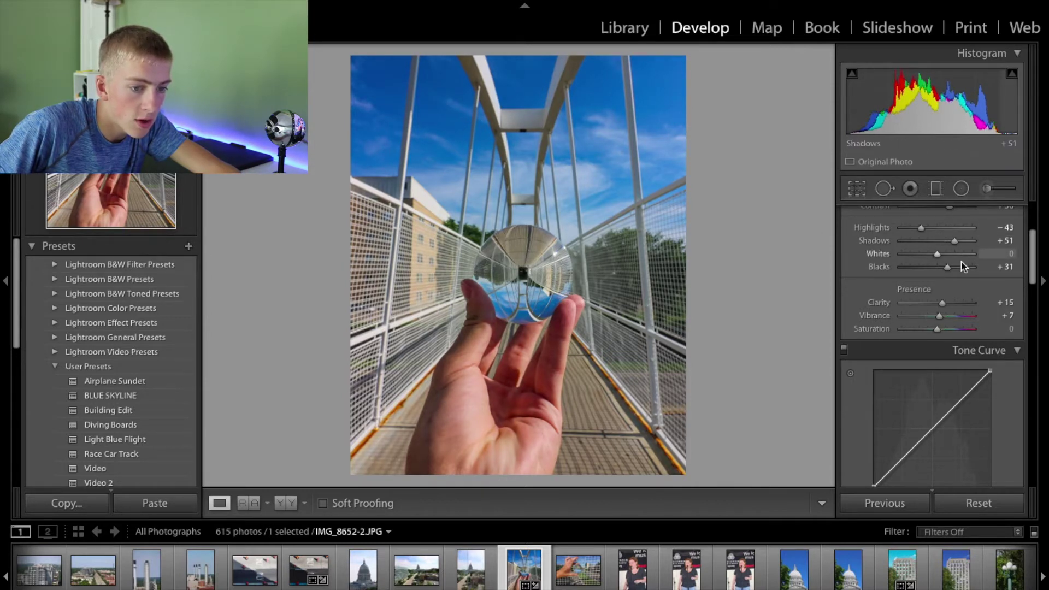
{"action": "left_click_drag", "start_coordinate": [959, 244], "coordinate": [961, 245]}
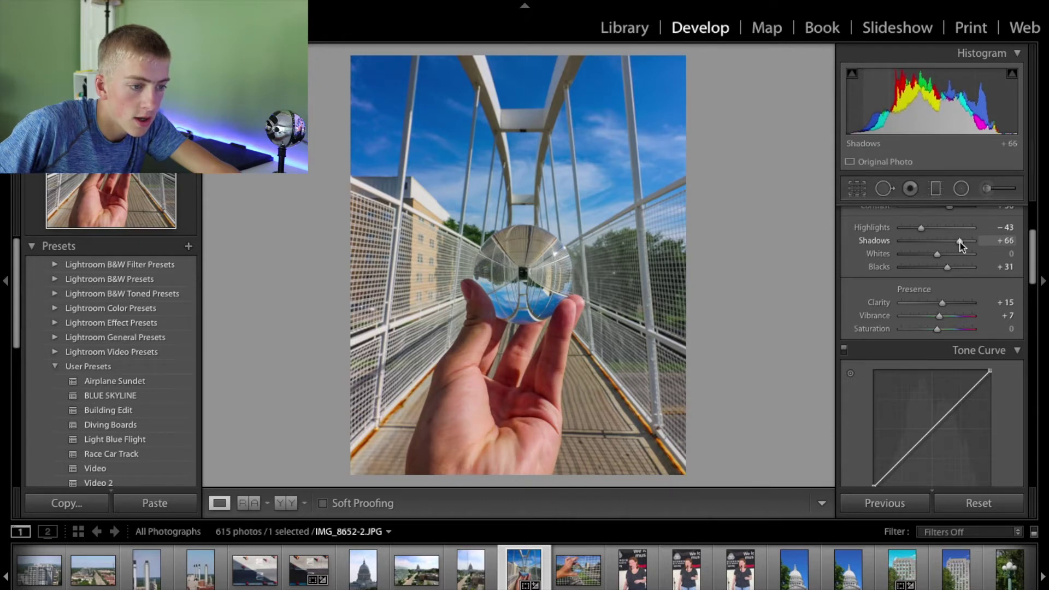
Step: Shape the RGB tone curve into a gentle S with a slightly lifted black point, lowered shadows and raised highlights
{"action": "scroll", "coordinate": [899, 403], "scroll_direction": "down", "scroll_amount": 1}
{"action": "scroll", "coordinate": [900, 403], "scroll_direction": "down", "scroll_amount": 3}
{"action": "left_click_drag", "start_coordinate": [875, 415], "coordinate": [898, 386]}
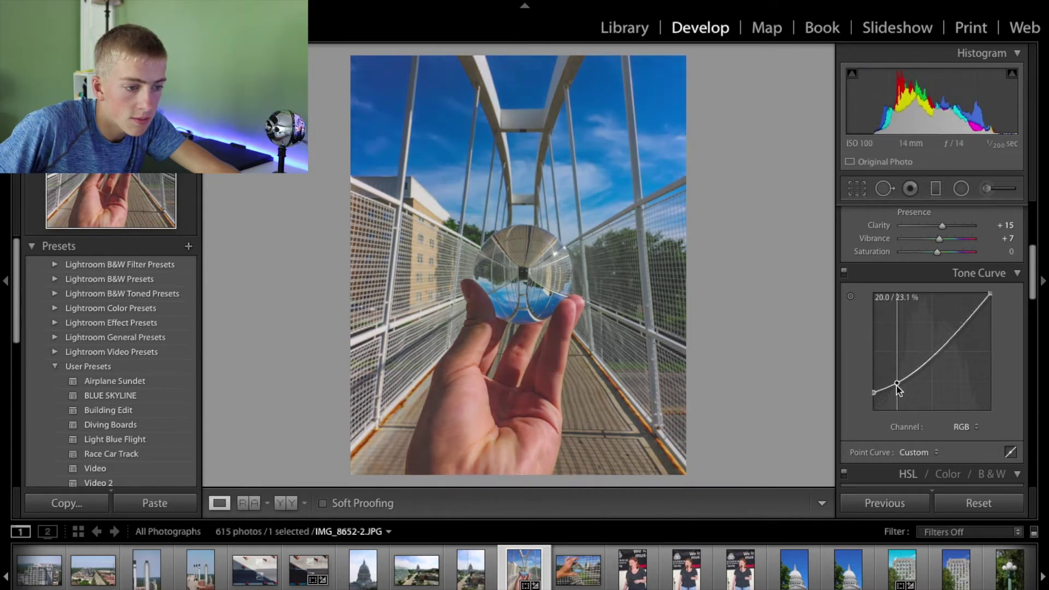
{"action": "left_click_drag", "start_coordinate": [966, 327], "coordinate": [961, 313]}
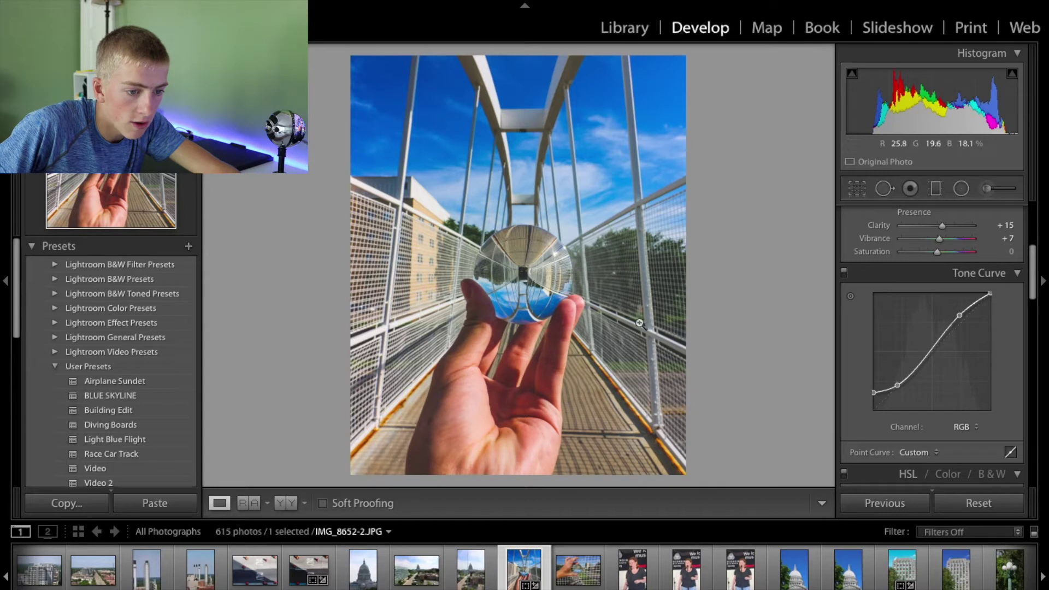
{"action": "left_click_drag", "start_coordinate": [874, 393], "coordinate": [843, 404]}
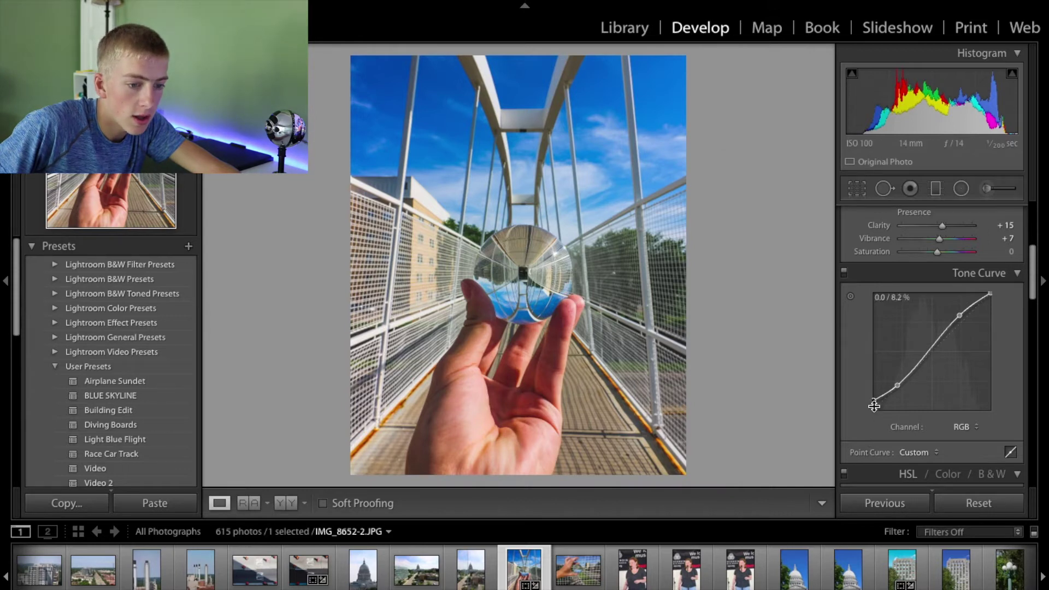
{"action": "scroll", "coordinate": [869, 405], "scroll_direction": "up", "scroll_amount": 1}
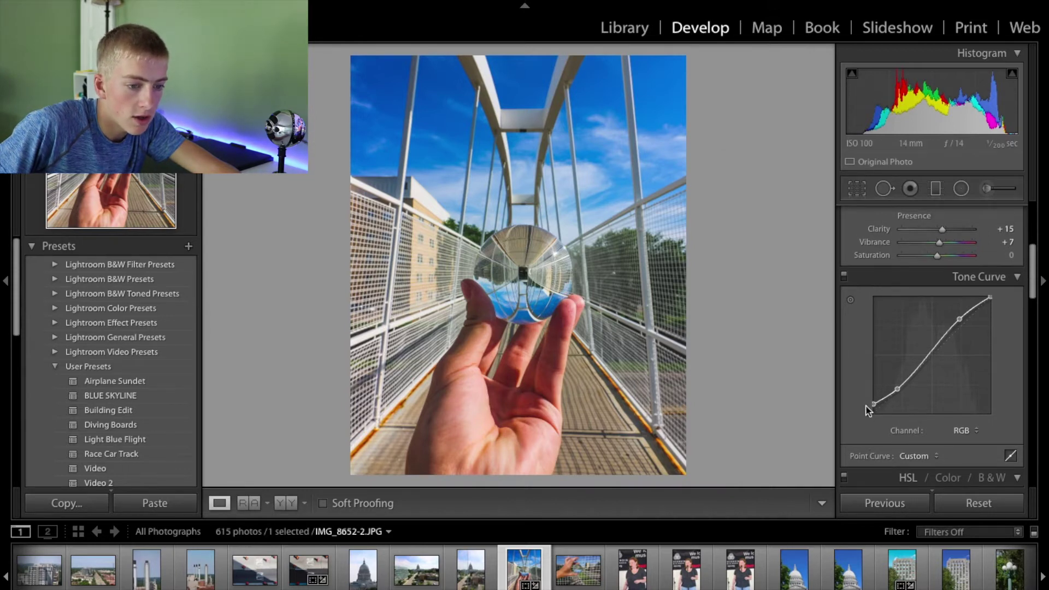
{"action": "mouse_move", "coordinate": [874, 406]}
{"action": "left_mouse_down"}
{"action": "mouse_move", "coordinate": [874, 338]}
{"action": "mouse_move", "coordinate": [873, 408]}
{"action": "left_mouse_up"}
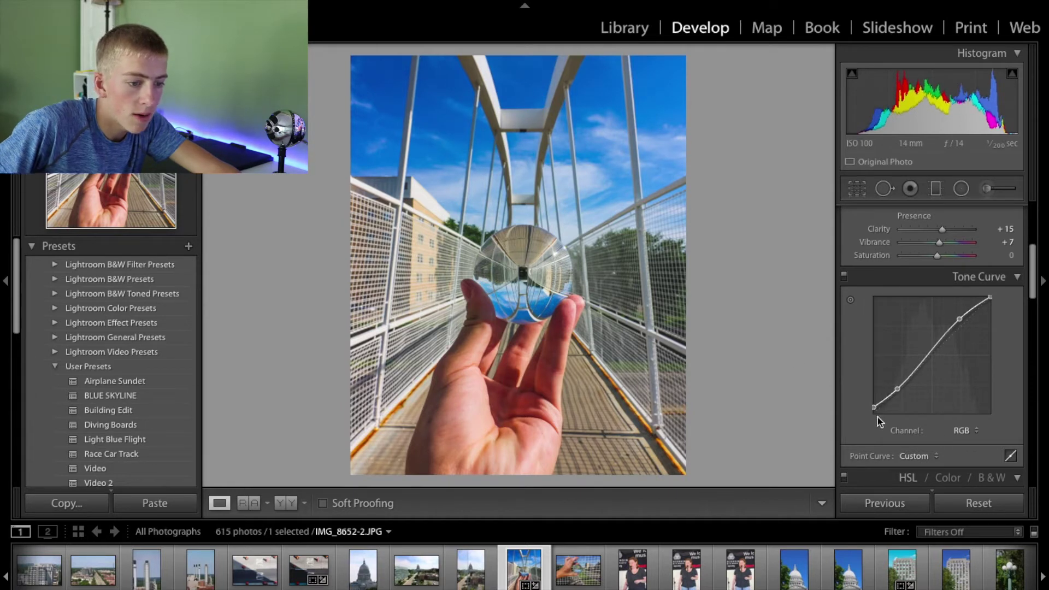
Step: Set the Blue Primary hue in Camera Calibration to −21
{"action": "scroll", "coordinate": [864, 399], "scroll_direction": "down", "scroll_amount": 10}
{"action": "scroll", "coordinate": [907, 413], "scroll_direction": "down", "scroll_amount": 20}
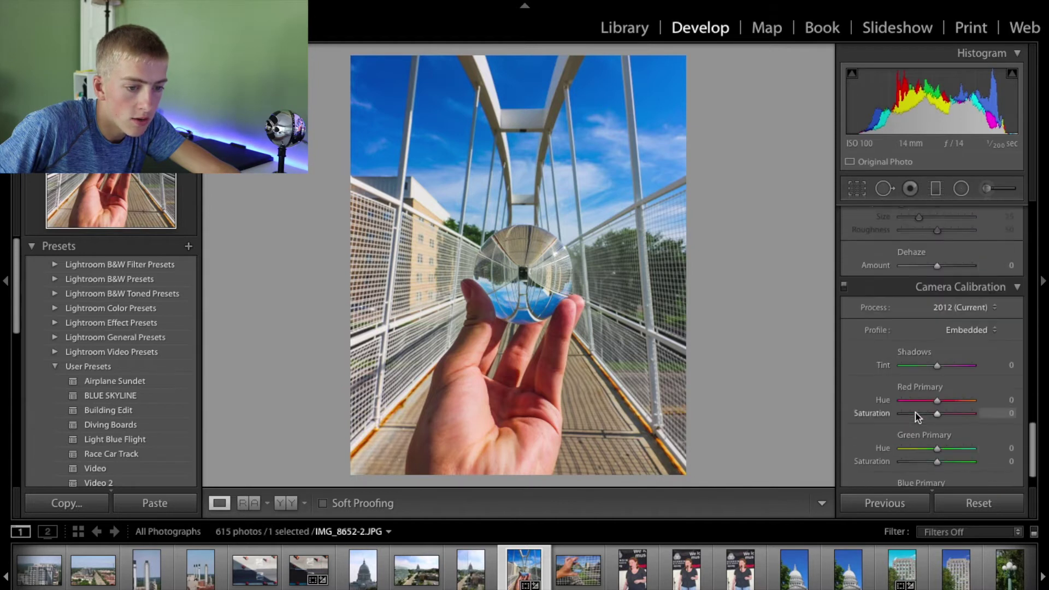
{"action": "scroll", "coordinate": [918, 417], "scroll_direction": "down", "scroll_amount": 3}
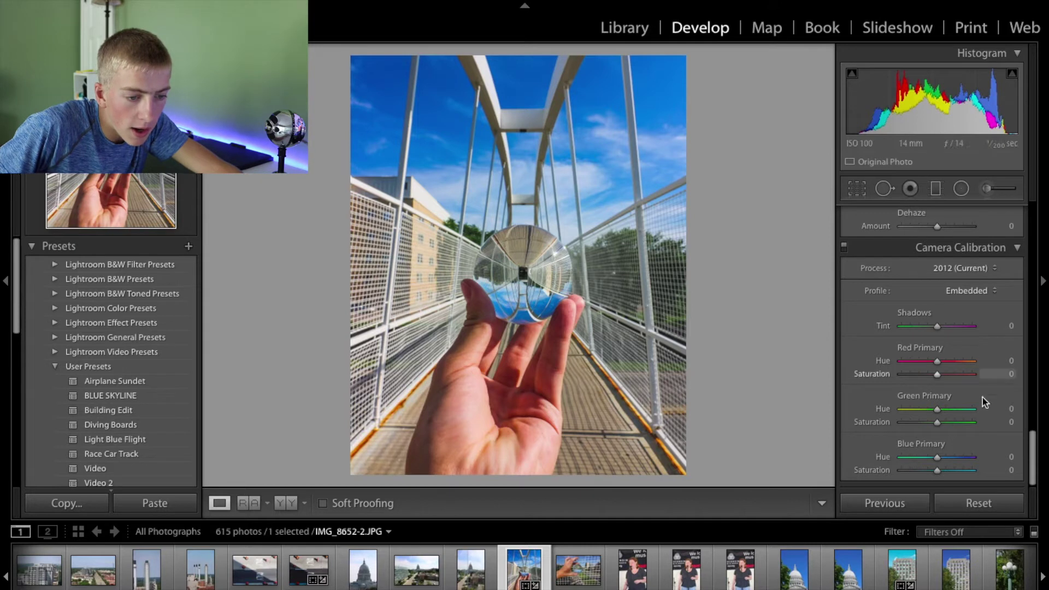
{"action": "left_click_drag", "start_coordinate": [939, 458], "coordinate": [932, 464]}
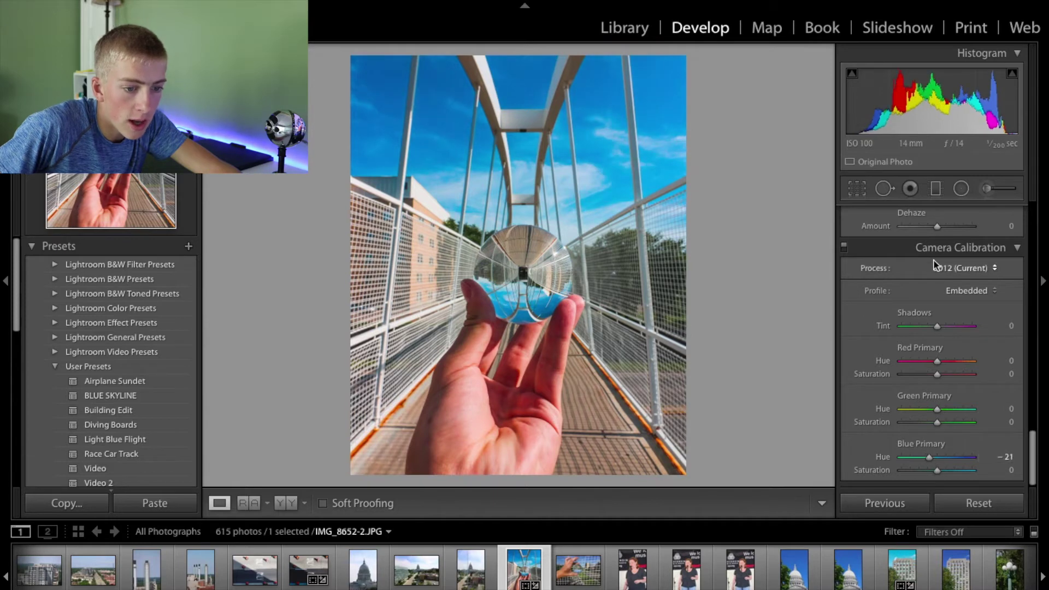
{"action": "scroll", "coordinate": [894, 356], "scroll_direction": "up", "scroll_amount": 10}
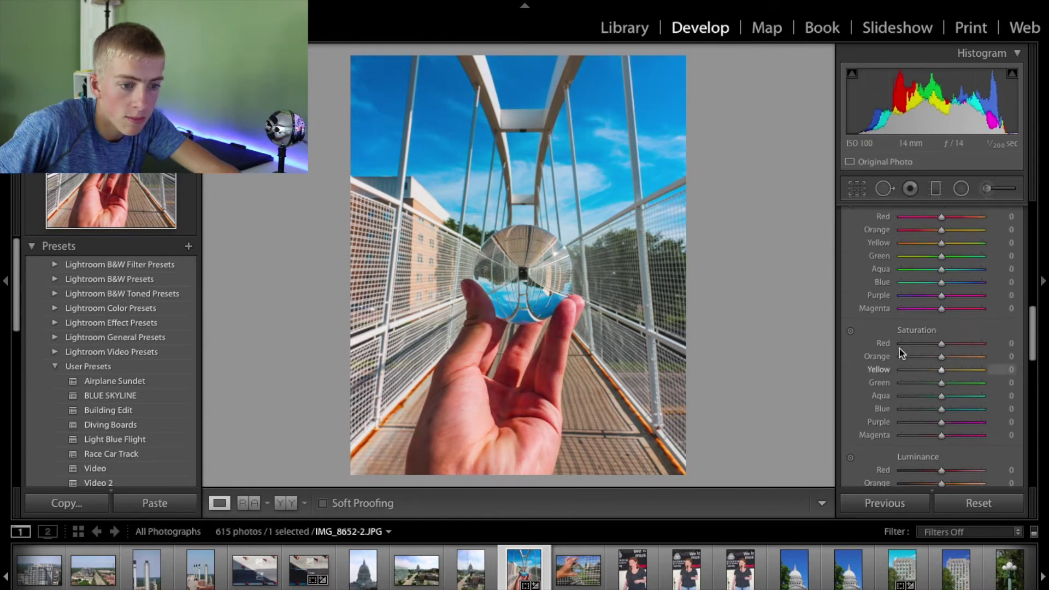
{"action": "scroll", "coordinate": [929, 383], "scroll_direction": "up", "scroll_amount": 5}
{"action": "scroll", "coordinate": [960, 407], "scroll_direction": "down", "scroll_amount": 2}
{"action": "scroll", "coordinate": [959, 405], "scroll_direction": "down", "scroll_amount": 10}
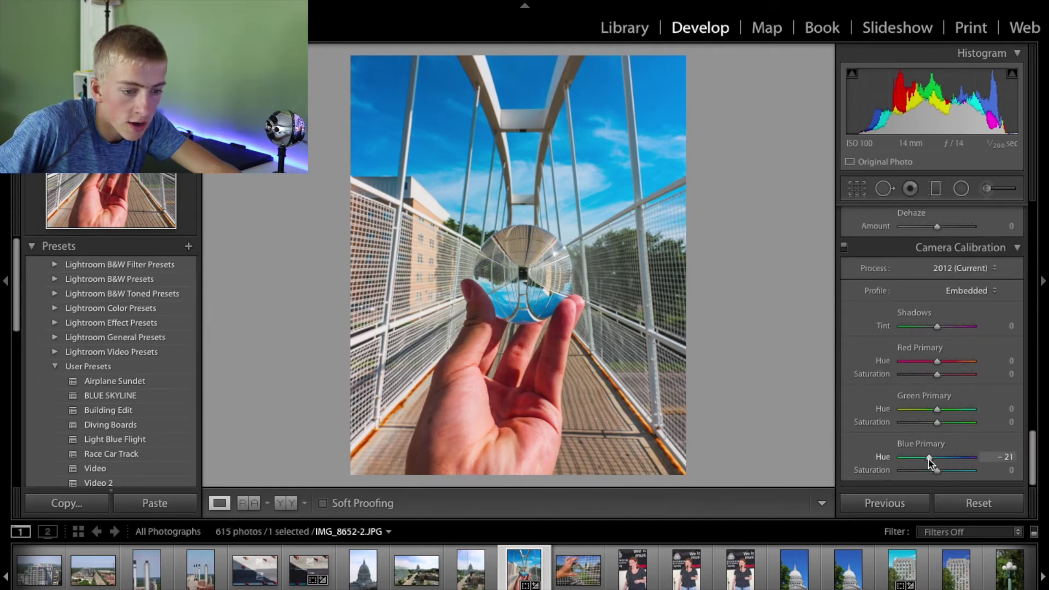
Step: Set the Camera Calibration Blue Primary hue to −52 and the Red Primary hue to +20
{"action": "left_click_drag", "start_coordinate": [932, 462], "coordinate": [876, 464]}
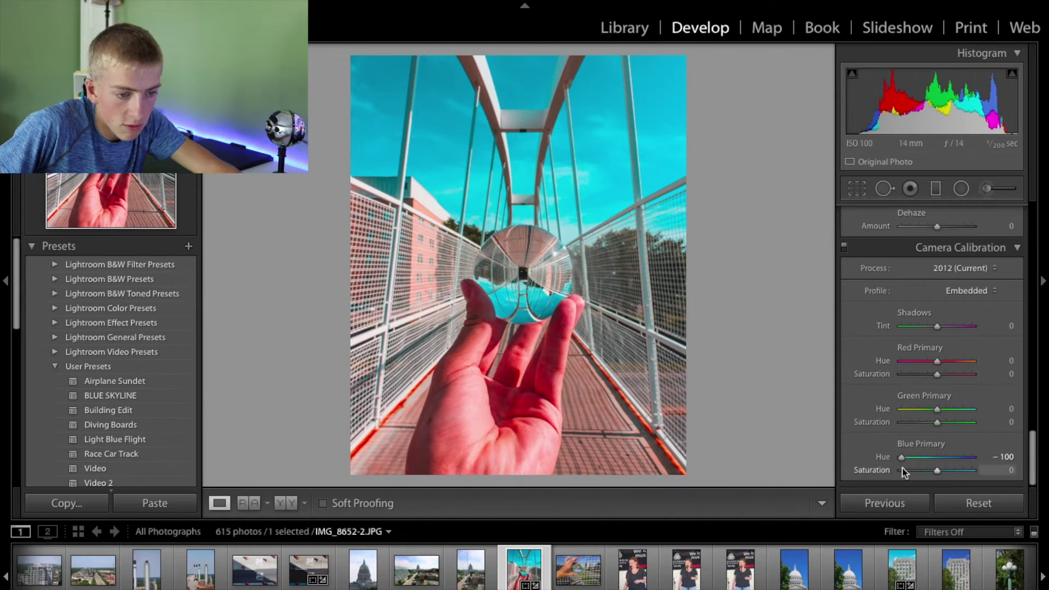
{"action": "mouse_move", "coordinate": [905, 458]}
{"action": "left_mouse_down"}
{"action": "mouse_move", "coordinate": [939, 459]}
{"action": "mouse_move", "coordinate": [922, 460]}
{"action": "left_mouse_up"}
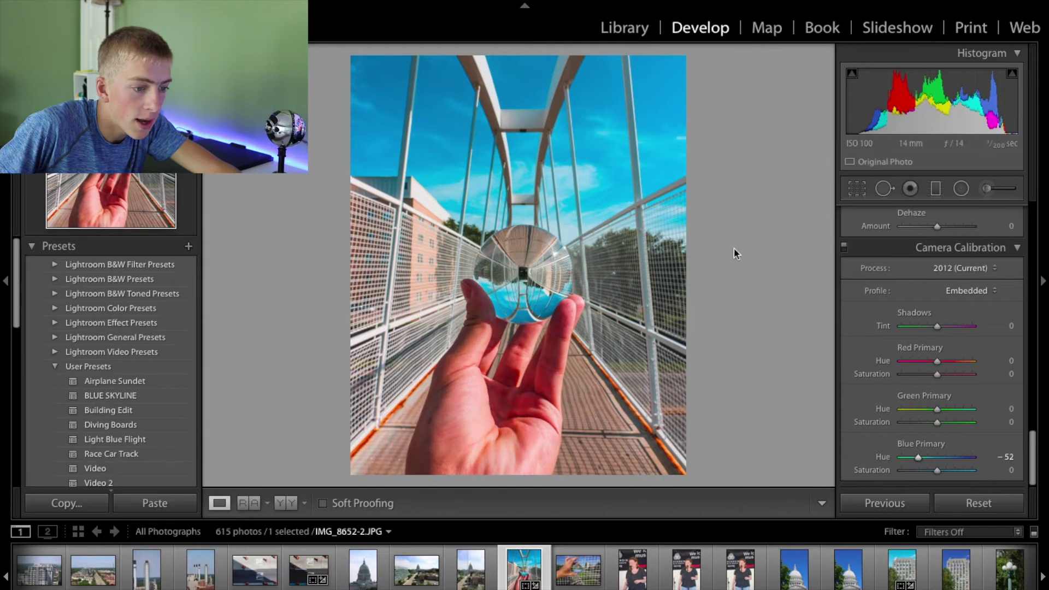
{"action": "left_click_drag", "start_coordinate": [938, 365], "coordinate": [944, 366]}
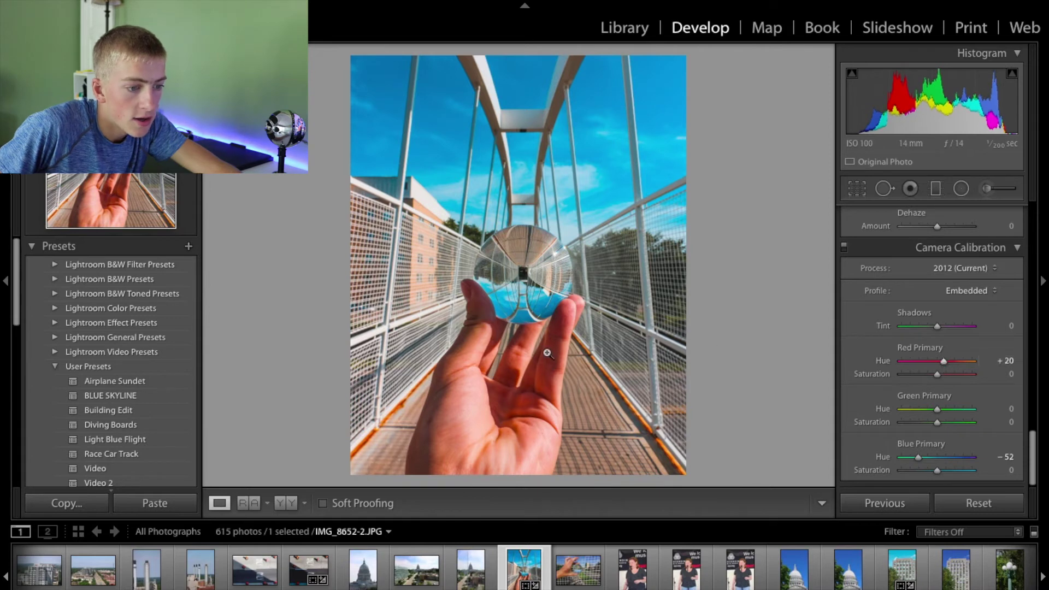
{"action": "left_click_drag", "start_coordinate": [495, 411], "coordinate": [579, 405]}
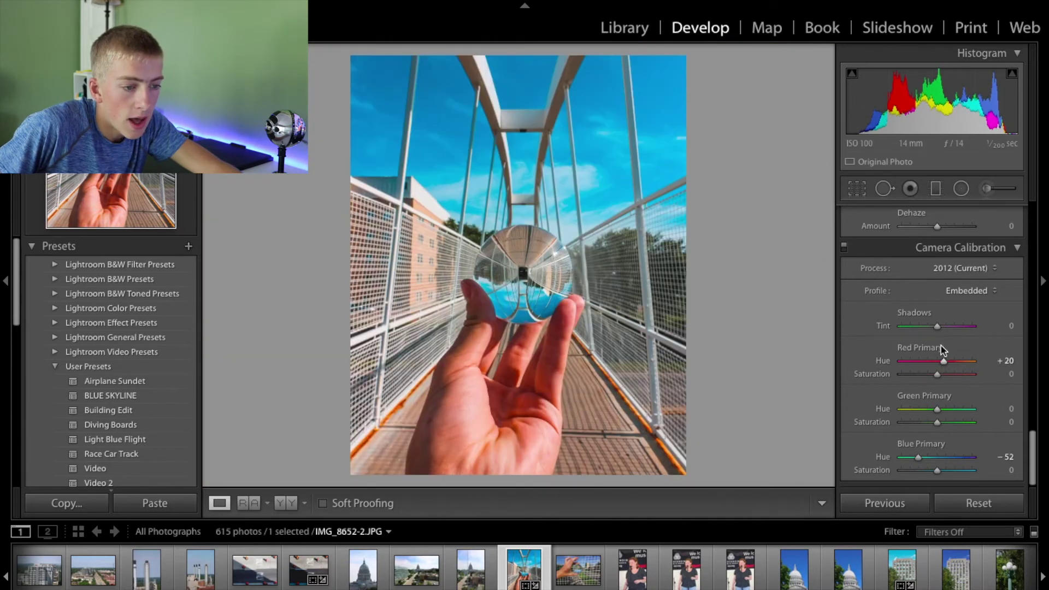
Step: Lower the HSL saturation of the reds to −47
{"action": "scroll", "coordinate": [944, 336], "scroll_direction": "up", "scroll_amount": 10}
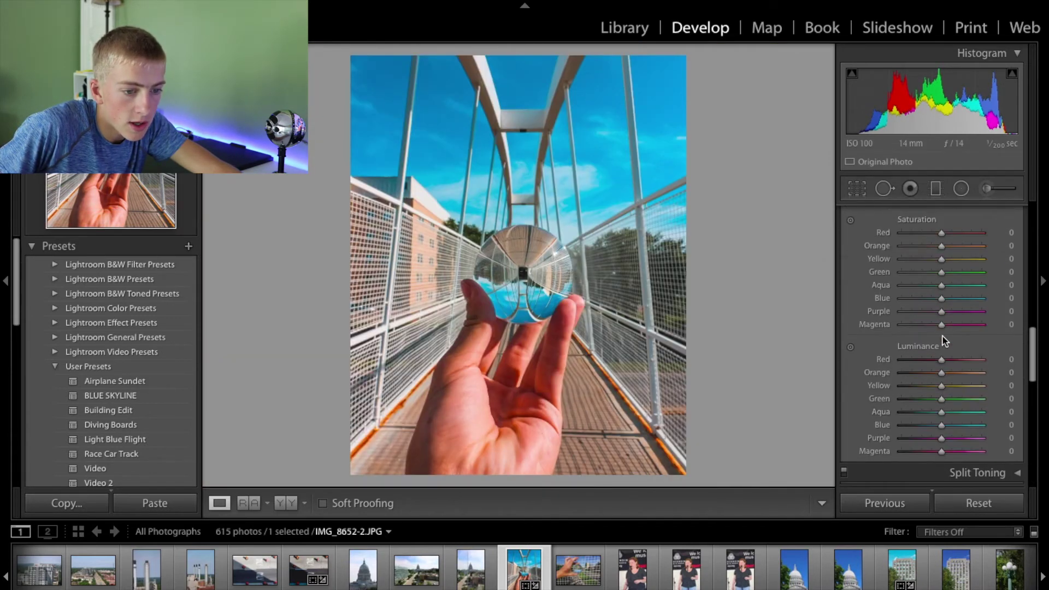
{"action": "scroll", "coordinate": [946, 361], "scroll_direction": "up", "scroll_amount": 3}
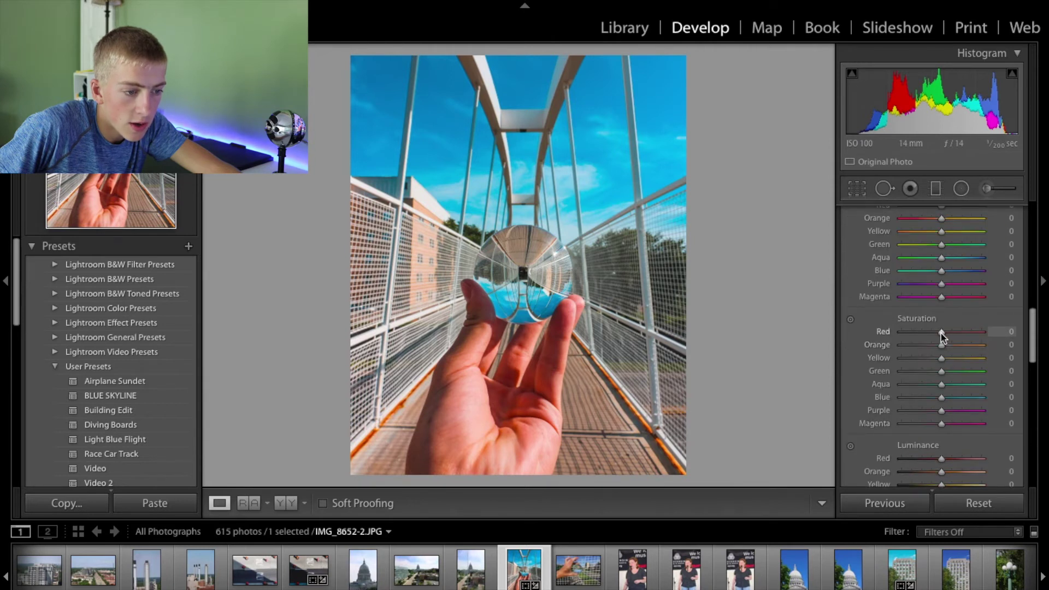
{"action": "left_click_drag", "start_coordinate": [933, 337], "coordinate": [923, 340]}
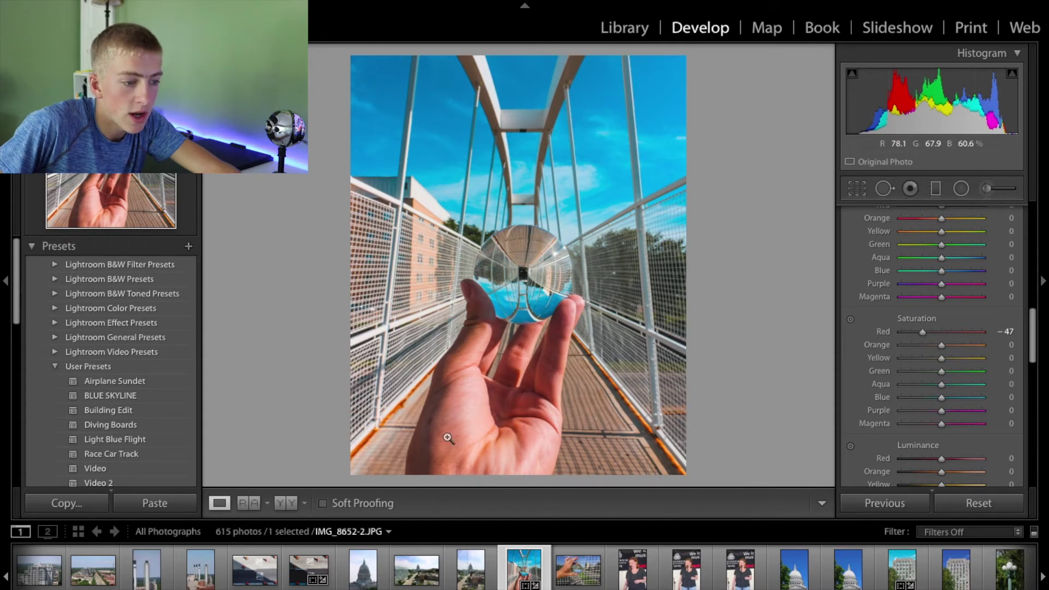
Step: Examine the orange edge of the walkway, the bridge's crossbeam and the glass ball up close
{"action": "left_click", "coordinate": [391, 413]}
{"action": "left_click", "coordinate": [392, 412]}
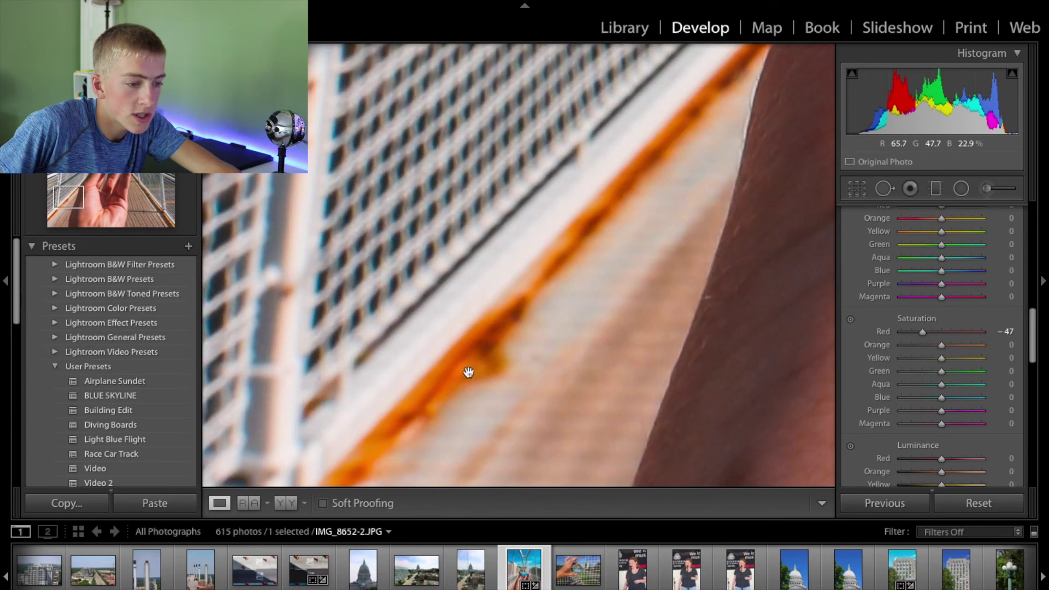
{"action": "left_click", "coordinate": [489, 366]}
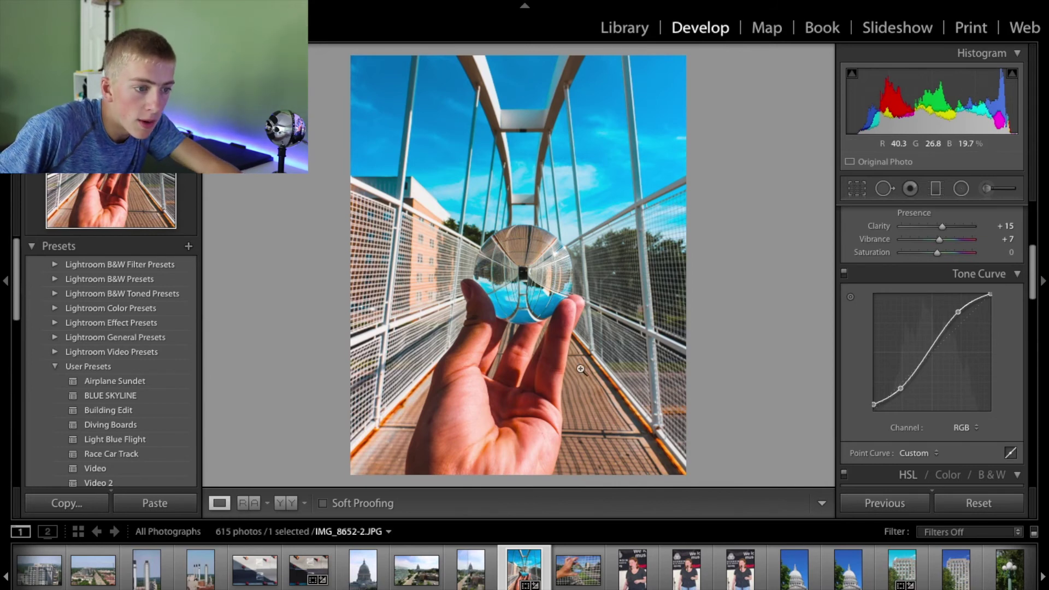
{"action": "left_click", "coordinate": [531, 118]}
{"action": "left_click", "coordinate": [530, 118]}
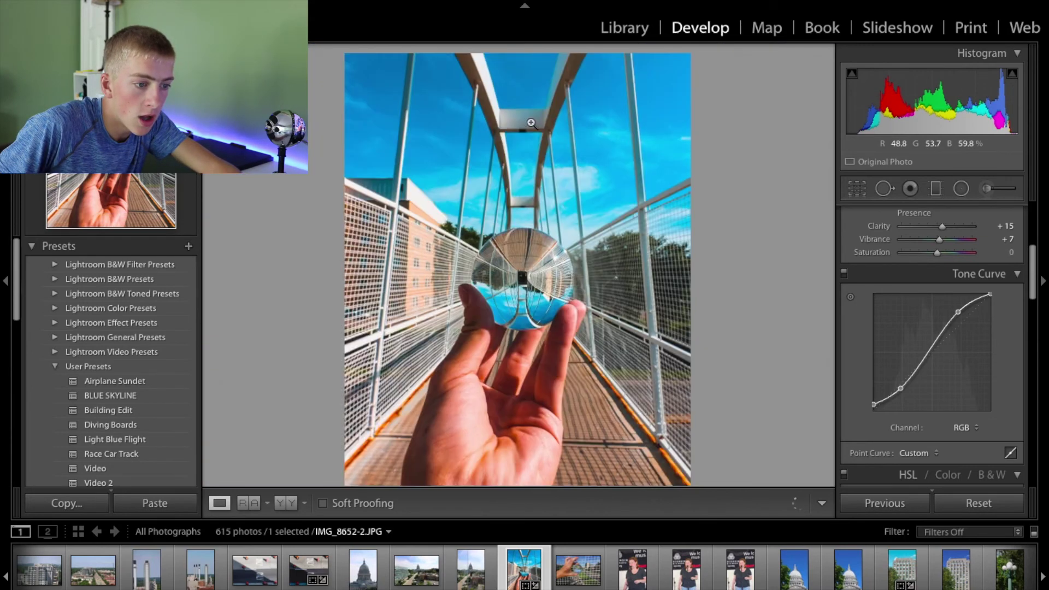
{"action": "left_click", "coordinate": [534, 306]}
{"action": "left_click", "coordinate": [534, 306]}
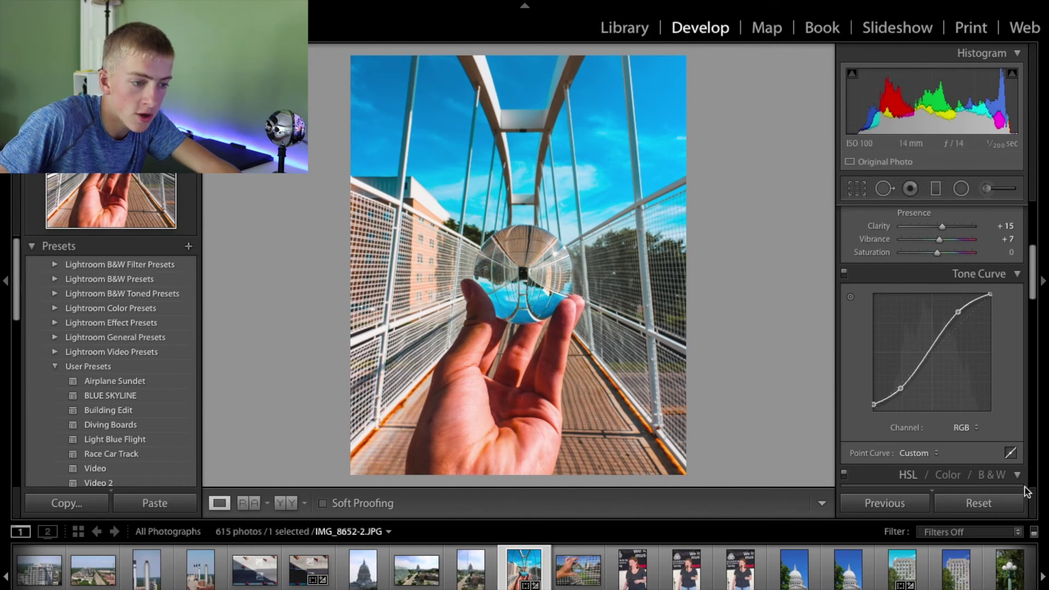
Step: Reset all of the photo's edits to compare with the original, and undo the reset
{"action": "left_click", "coordinate": [978, 503]}
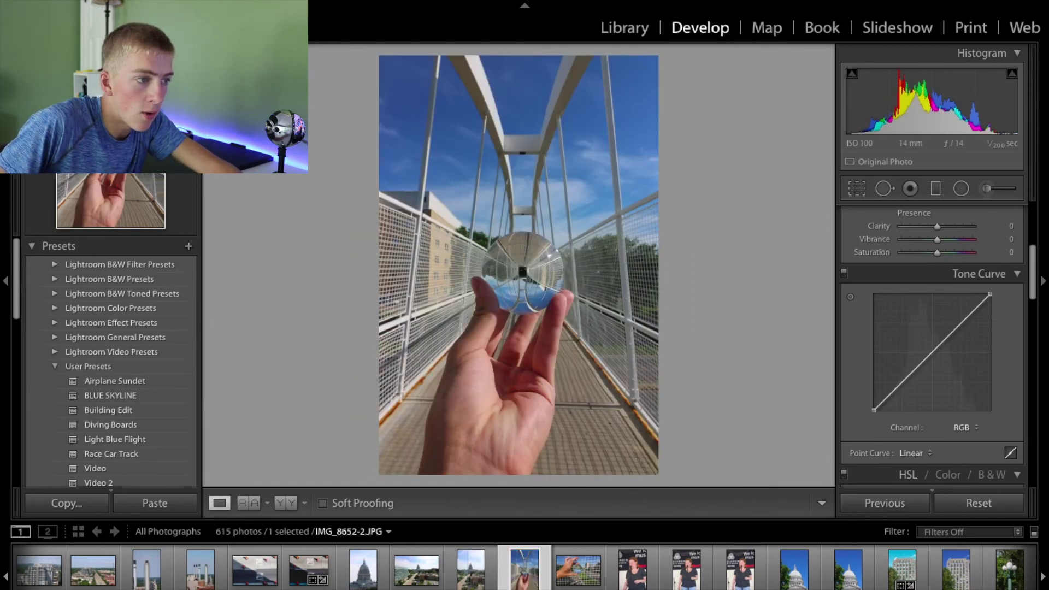
{"action": "key", "text": "ctrl+z"}
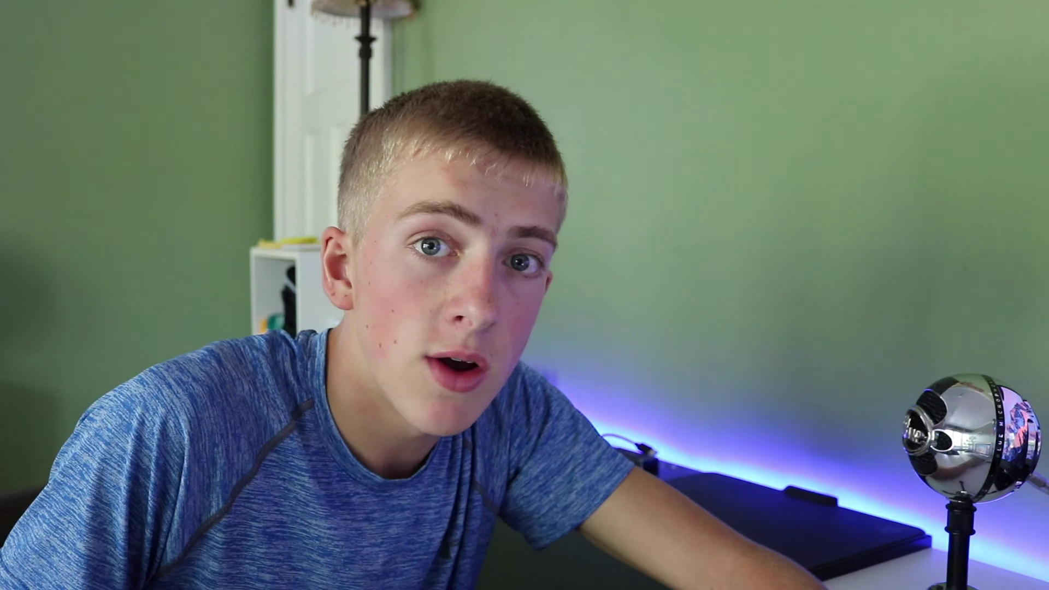